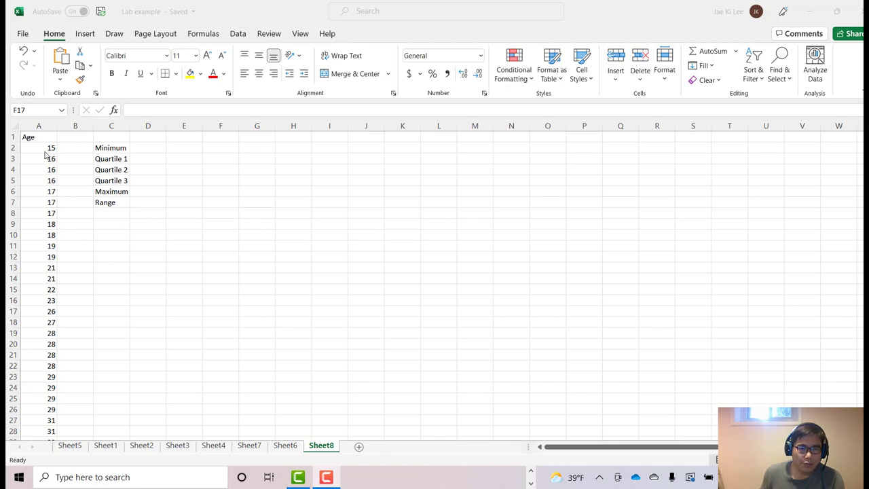
Step: Set Minimum in D2 to reference the first Age value, A2 (15)
{"action": "scroll", "coordinate": [45, 155], "scroll_direction": "down", "scroll_amount": 3}
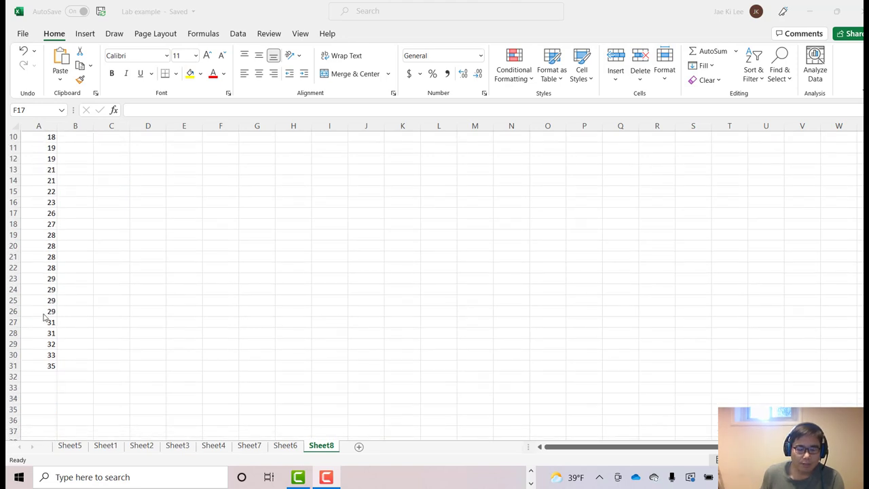
{"action": "scroll", "coordinate": [45, 316], "scroll_direction": "up", "scroll_amount": 3}
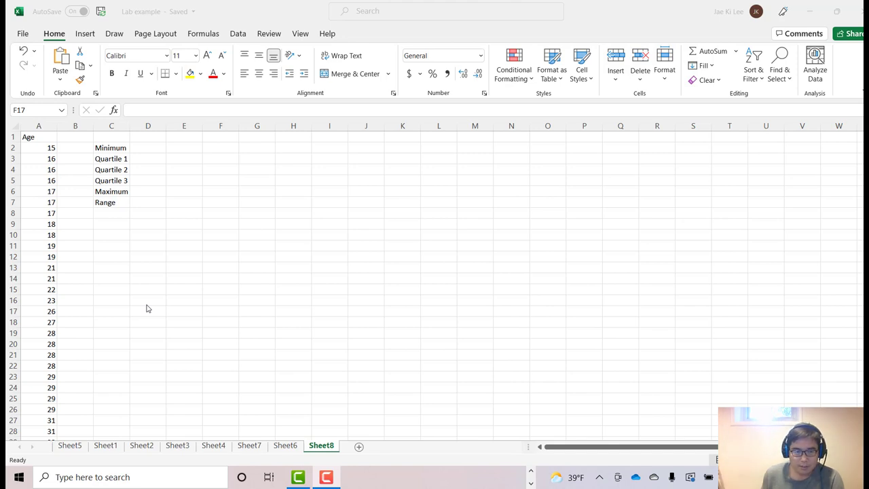
{"action": "scroll", "coordinate": [147, 302], "scroll_direction": "down", "scroll_amount": 1}
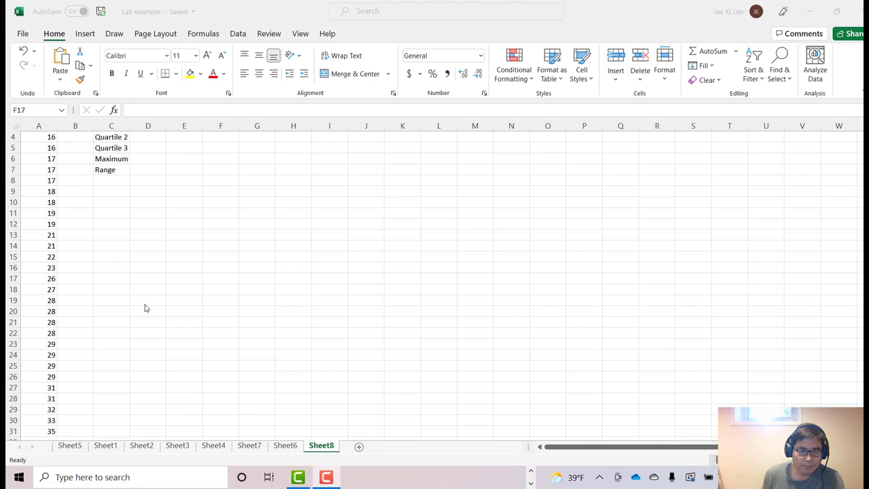
{"action": "scroll", "coordinate": [148, 302], "scroll_direction": "up", "scroll_amount": 1}
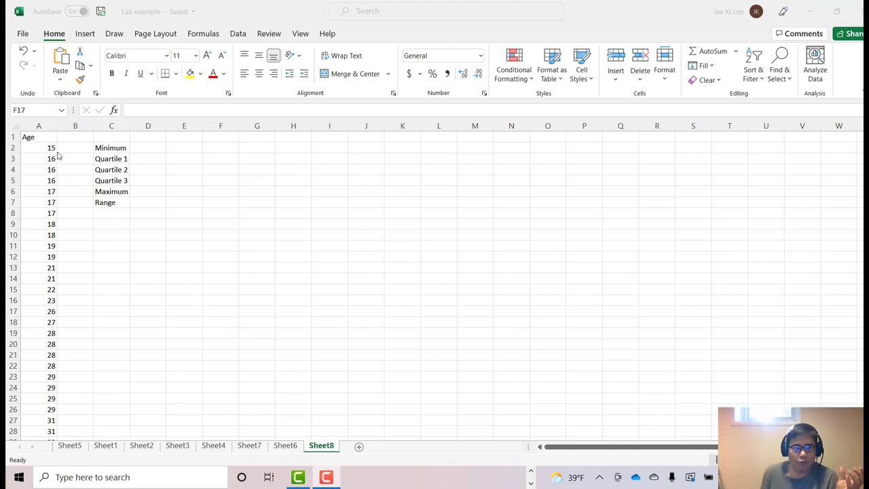
{"action": "scroll", "coordinate": [52, 247], "scroll_direction": "down", "scroll_amount": 3}
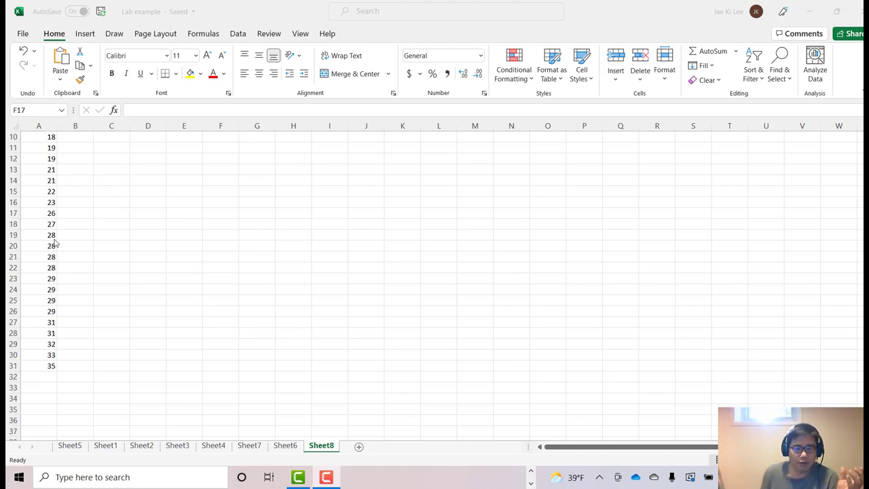
{"action": "scroll", "coordinate": [52, 378], "scroll_direction": "up", "scroll_amount": 3}
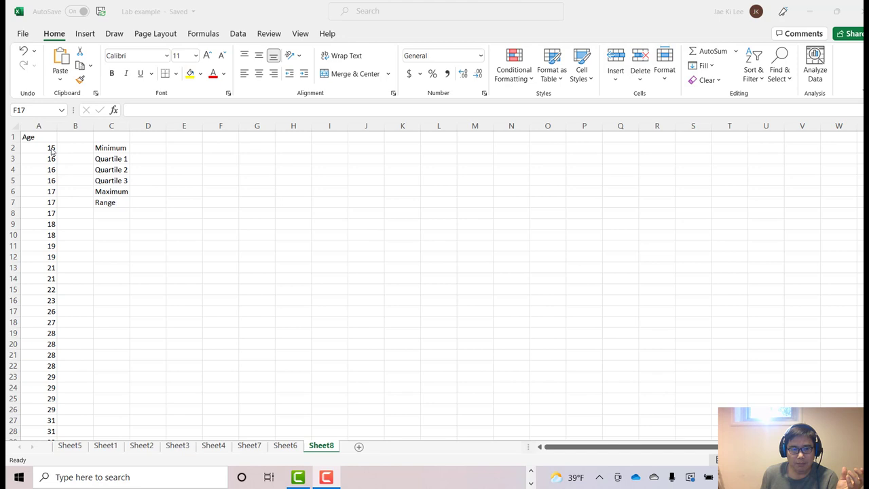
{"action": "left_click", "coordinate": [144, 149]}
{"action": "type", "text": "="}
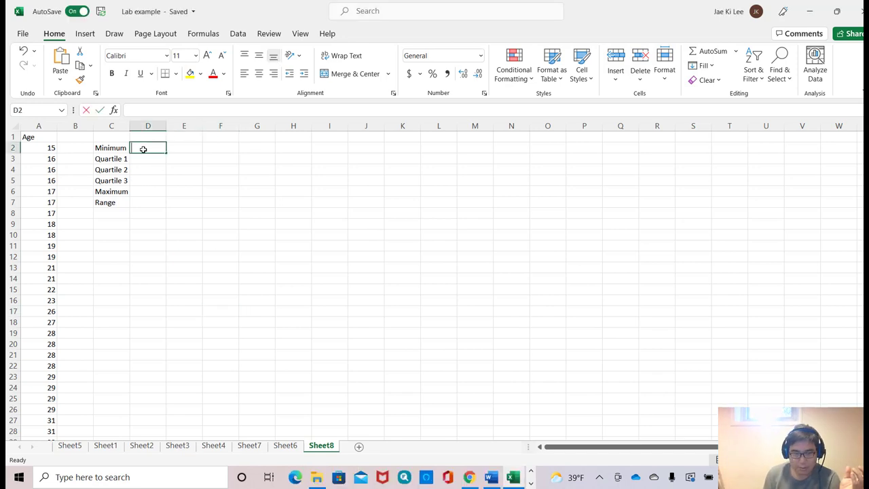
{"action": "left_click", "coordinate": [43, 148]}
{"action": "key", "text": "Return"}
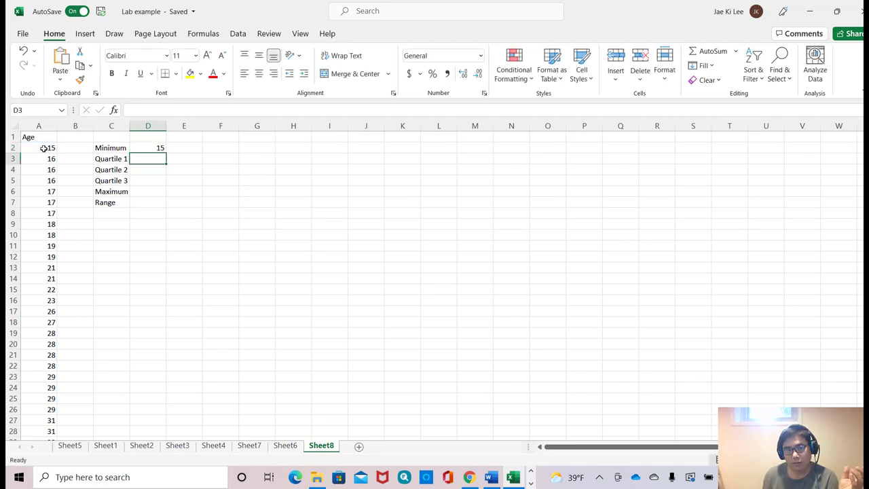
Step: Set Maximum in D6 to reference the last Age value, A31 (35)
{"action": "left_click", "coordinate": [143, 190]}
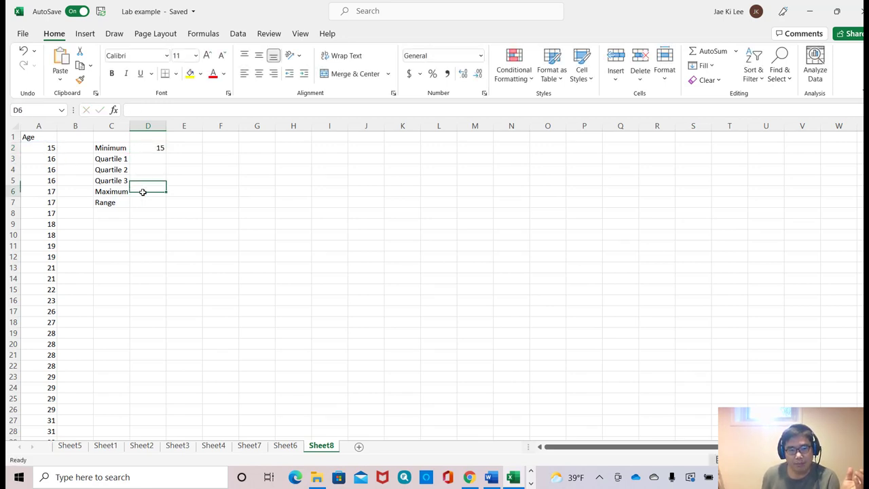
{"action": "type", "text": "="}
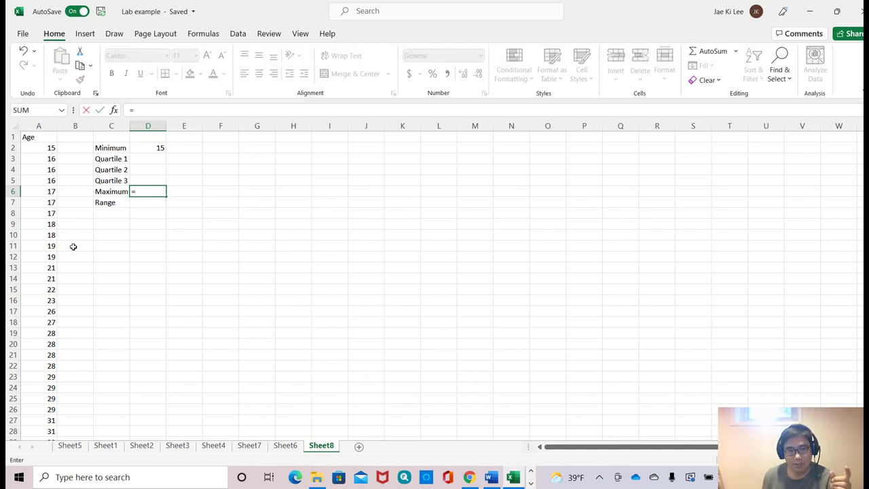
{"action": "scroll", "coordinate": [63, 258], "scroll_direction": "down", "scroll_amount": 3}
{"action": "left_click", "coordinate": [49, 366]}
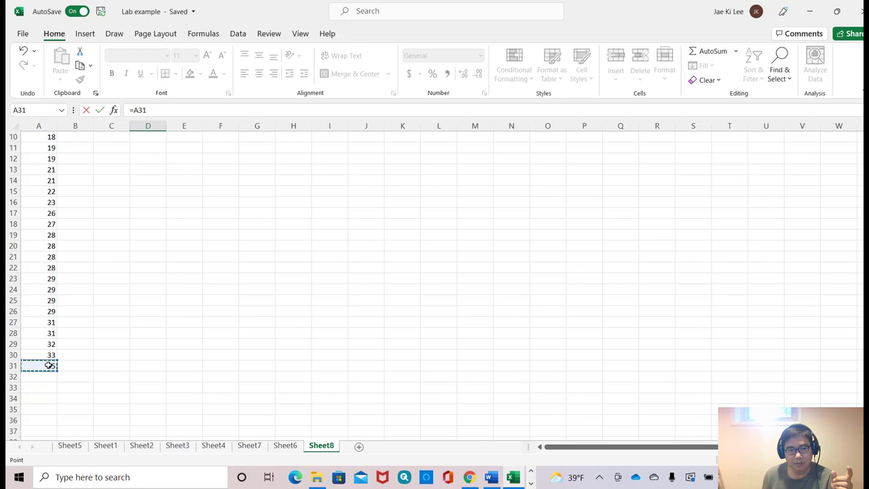
{"action": "key", "text": "Return"}
{"action": "scroll", "coordinate": [58, 317], "scroll_direction": "up", "scroll_amount": 2}
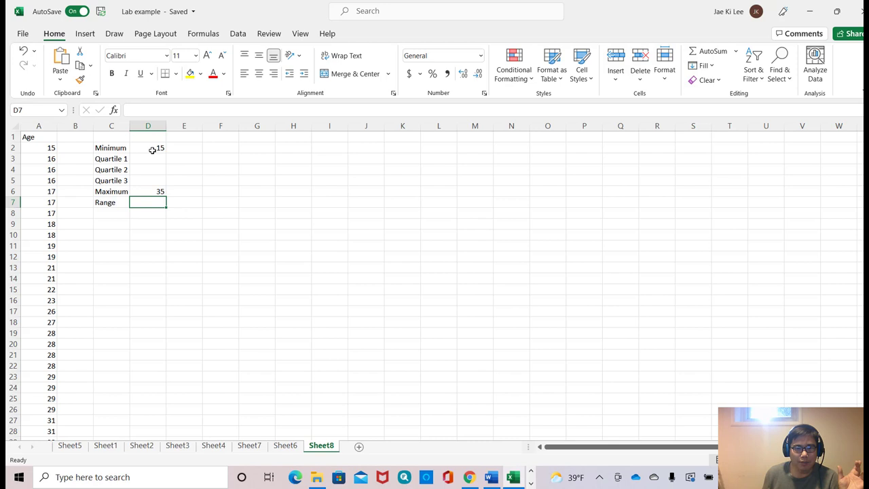
{"action": "scroll", "coordinate": [179, 197], "scroll_direction": "down", "scroll_amount": 4}
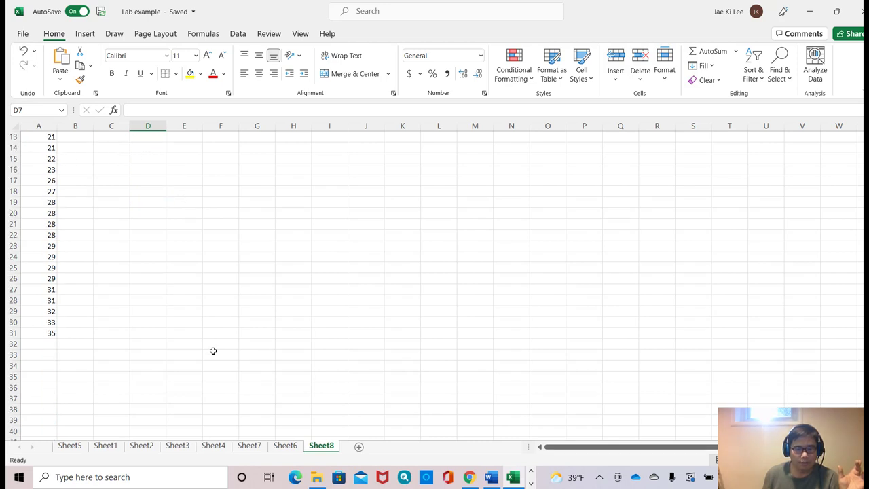
{"action": "scroll", "coordinate": [213, 351], "scroll_direction": "up", "scroll_amount": 4}
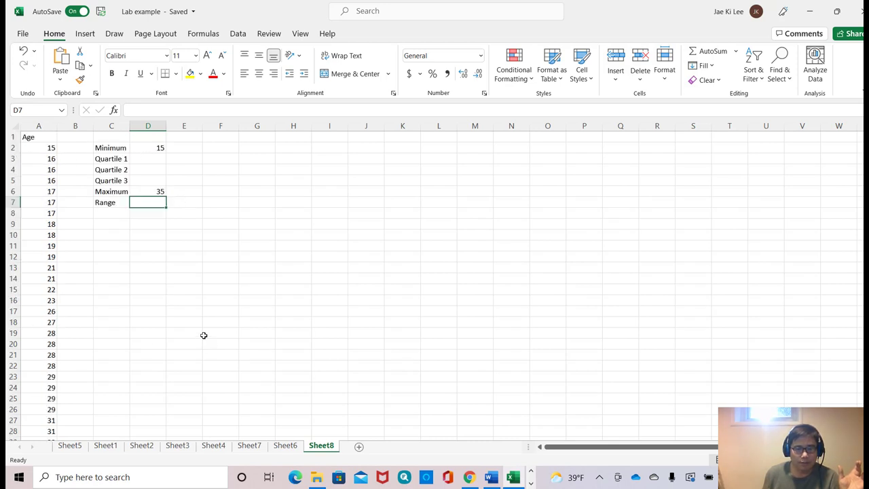
{"action": "left_click", "coordinate": [39, 148]}
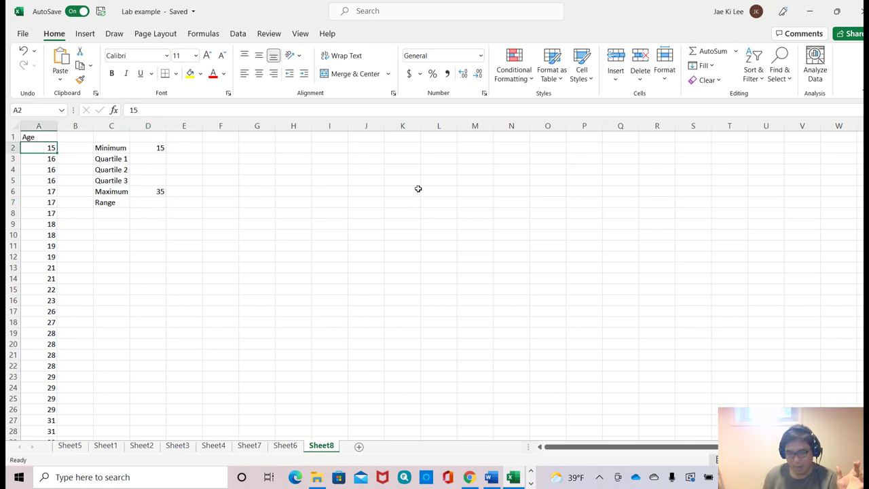
{"action": "type", "text": "10"}
{"action": "key", "text": "Return"}
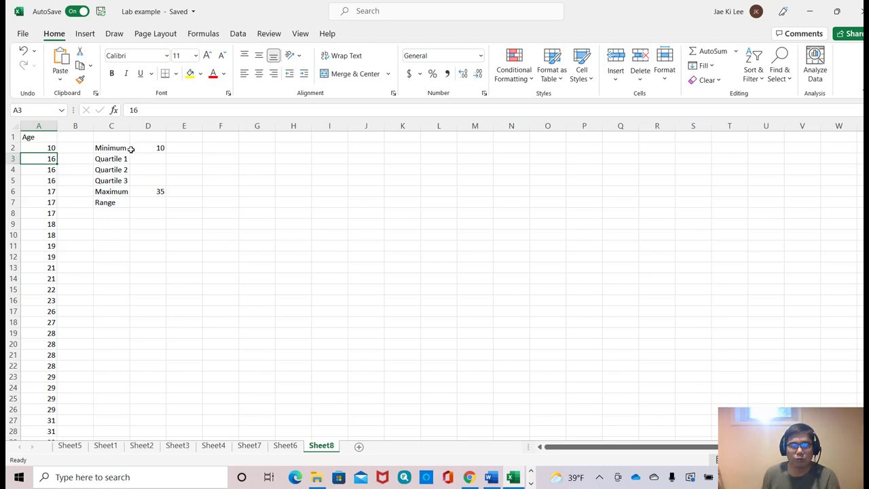
{"action": "left_click", "coordinate": [48, 147]}
{"action": "type", "text": "15"}
{"action": "key", "text": "ctrl+Return"}
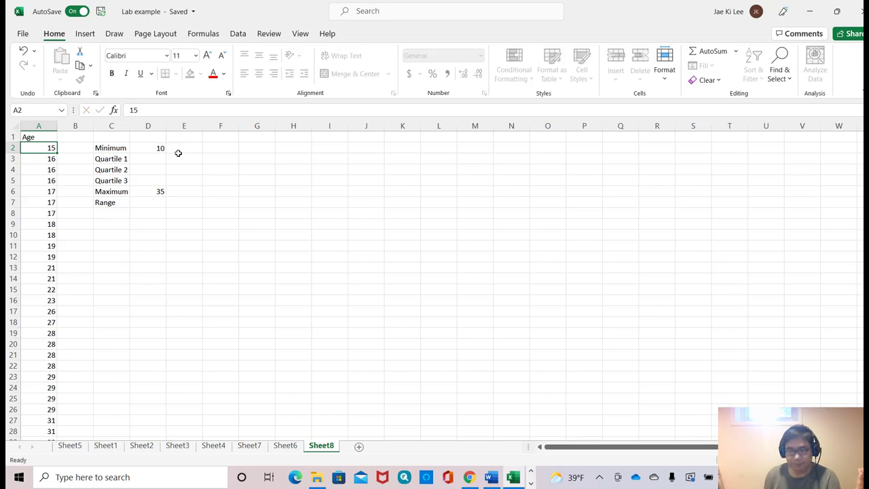
{"action": "key", "text": "Return"}
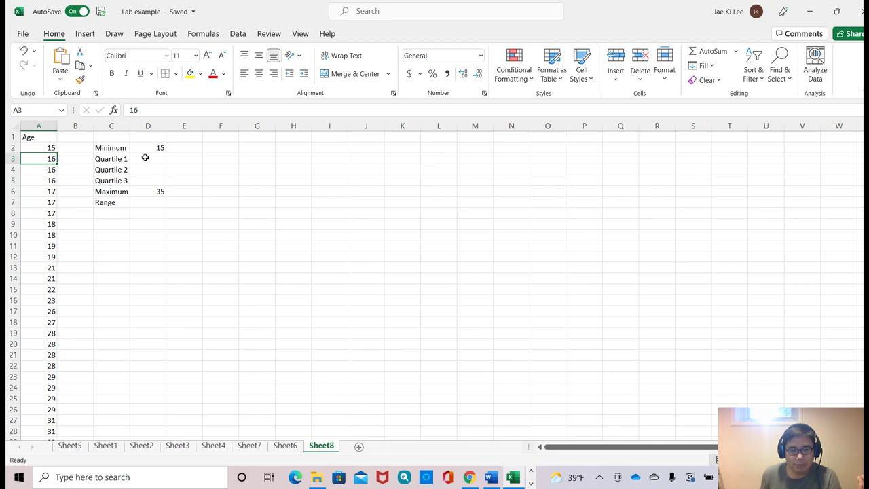
Step: Enter =QUARTILE(A2:A31,1) in D3 so Quartile 1 shows 18
{"action": "left_click", "coordinate": [144, 157]}
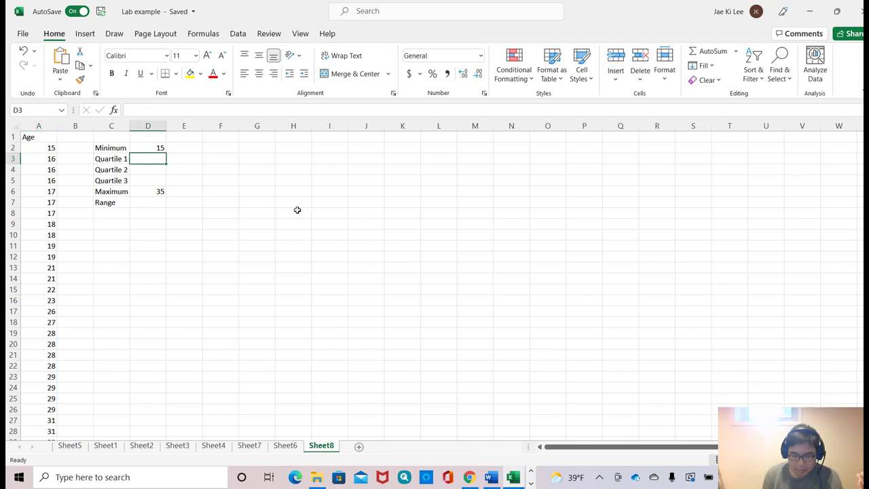
{"action": "type", "text": "="}
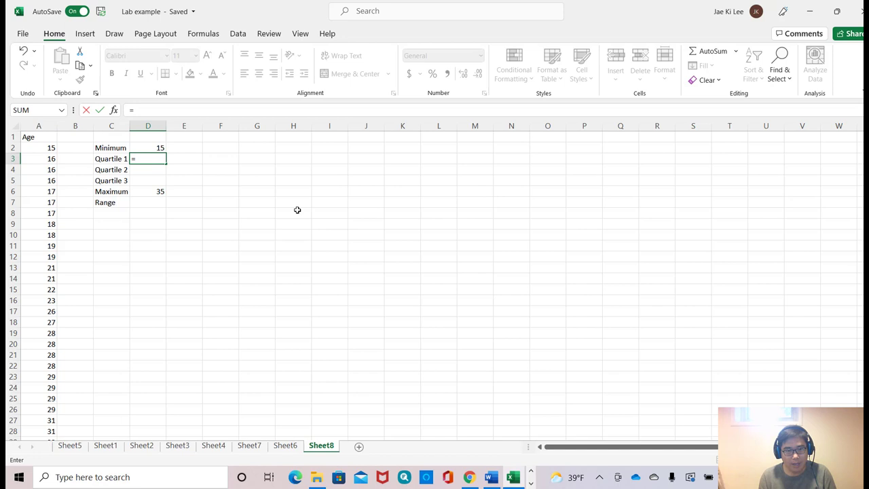
{"action": "type", "text": "quartil"}
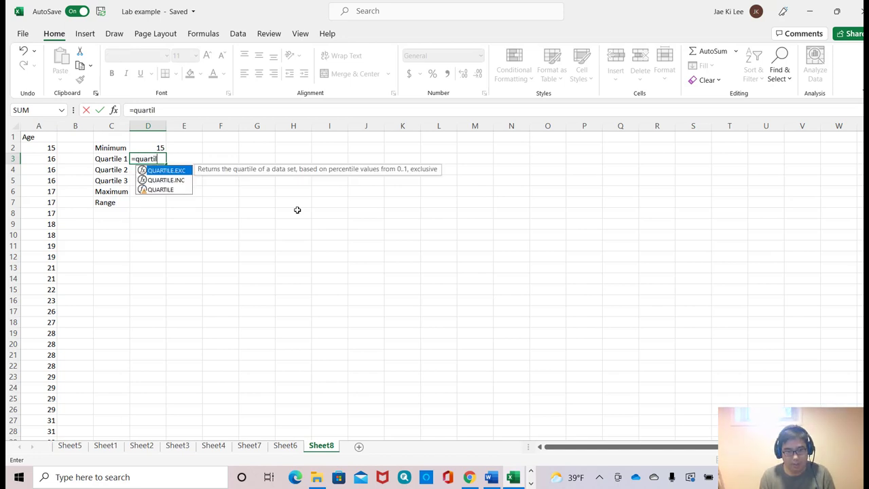
{"action": "type", "text": "e("}
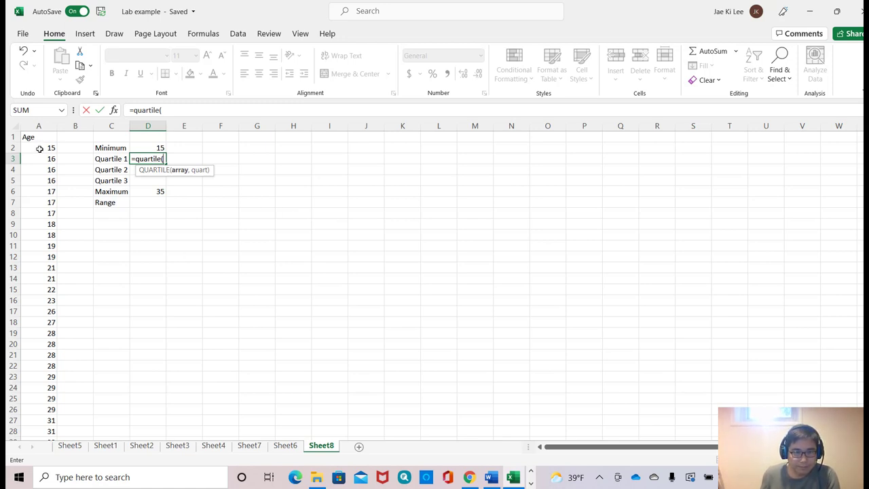
{"action": "left_click_drag", "start_coordinate": [40, 147], "coordinate": [40, 421]}
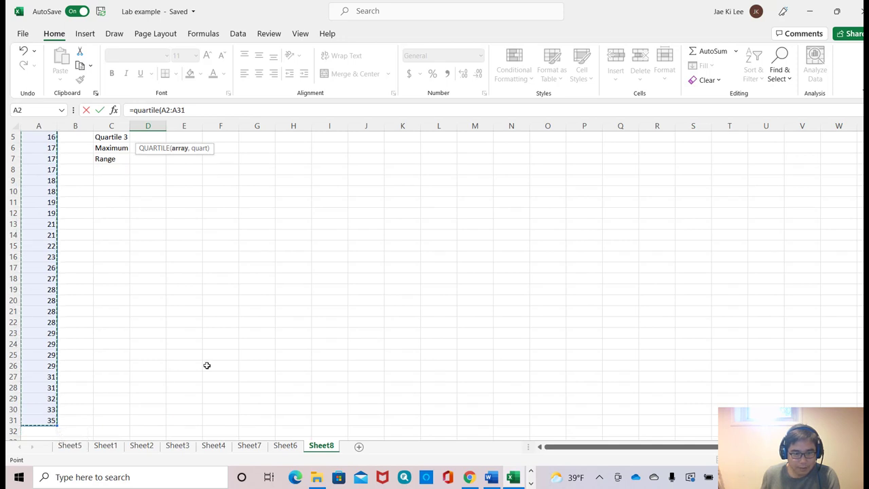
{"action": "type", "text": ","}
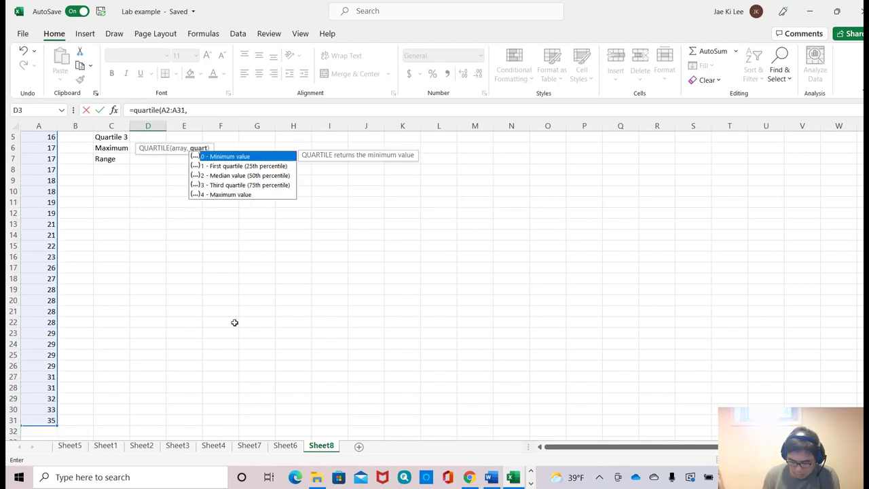
{"action": "type", "text": "1"}
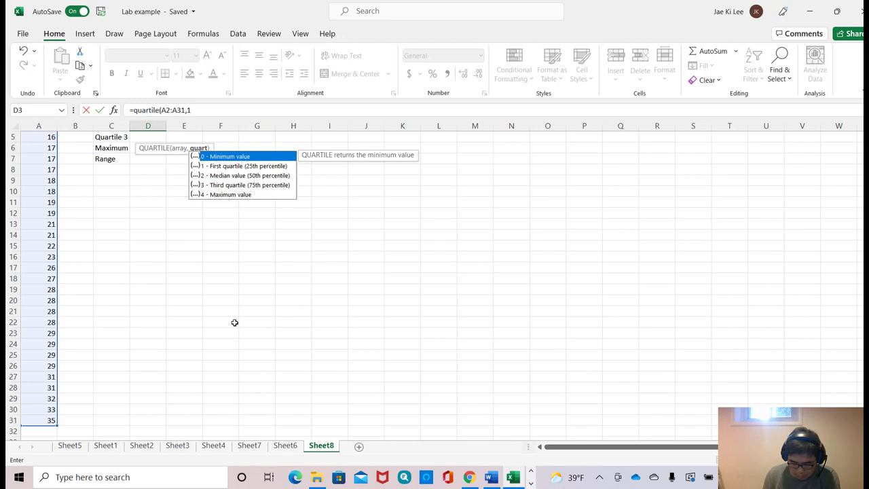
{"action": "type", "text": ")"}
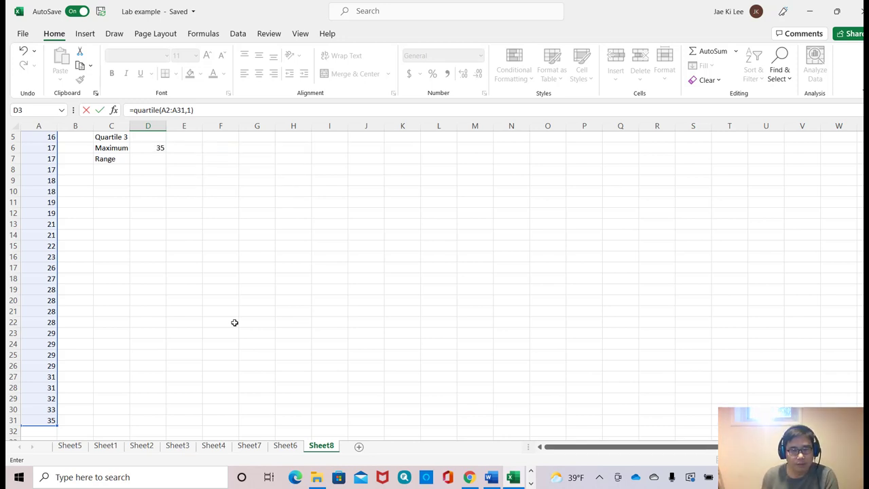
{"action": "key", "text": "Return"}
{"action": "scroll", "coordinate": [236, 320], "scroll_direction": "up", "scroll_amount": 2}
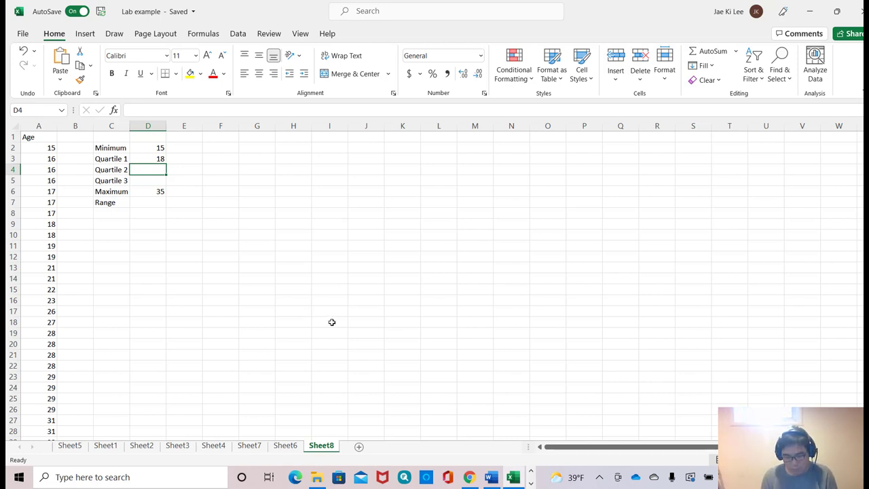
Step: Enter =MEDIAN(A2:A31) in D4 so Quartile 2 shows 24.5
{"action": "type", "text": "="}
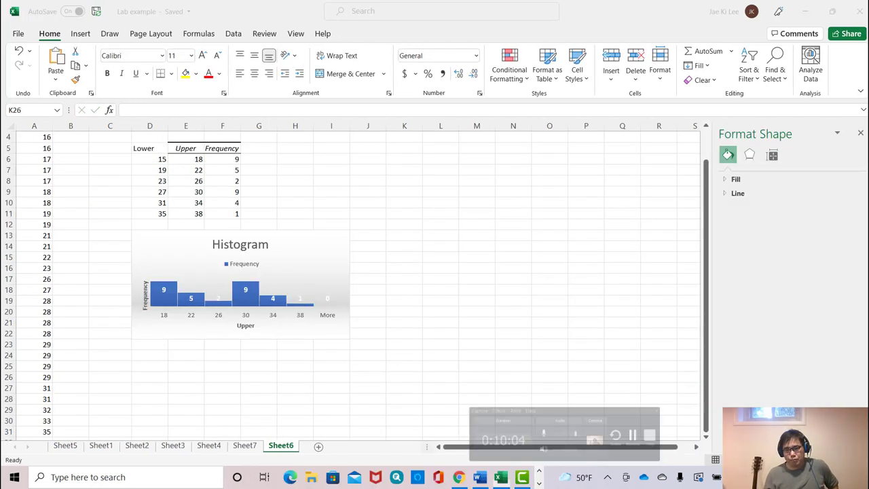
{"action": "type", "text": "median("}
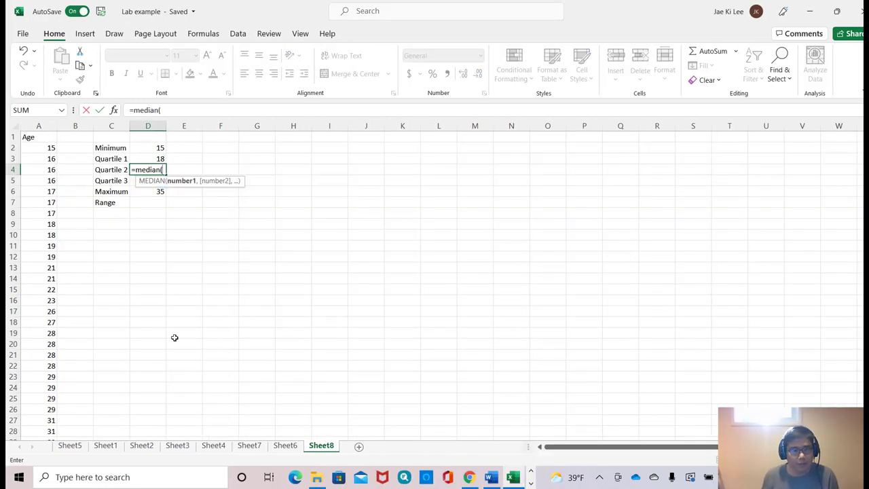
{"action": "left_click_drag", "start_coordinate": [41, 147], "coordinate": [54, 420]}
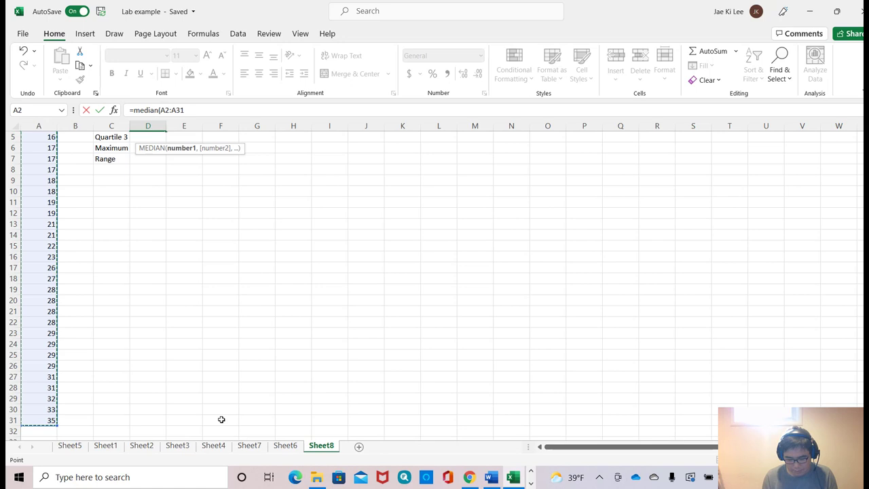
{"action": "key", "text": "Return"}
{"action": "key", "text": "Up"}
{"action": "key", "text": "Up"}
{"action": "scroll", "coordinate": [266, 309], "scroll_direction": "up", "scroll_amount": 2}
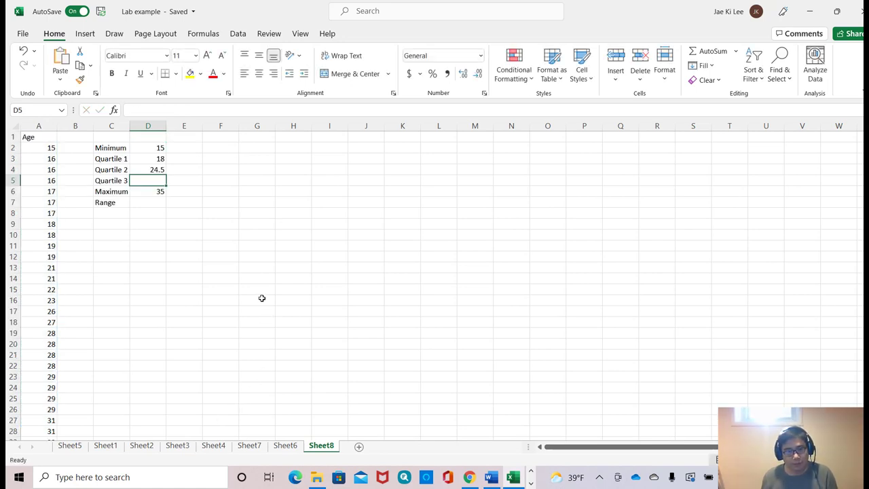
Step: Add a check =QUARTILE(A2:A31,2) in E4, confirming 24.5
{"action": "left_click", "coordinate": [188, 172]}
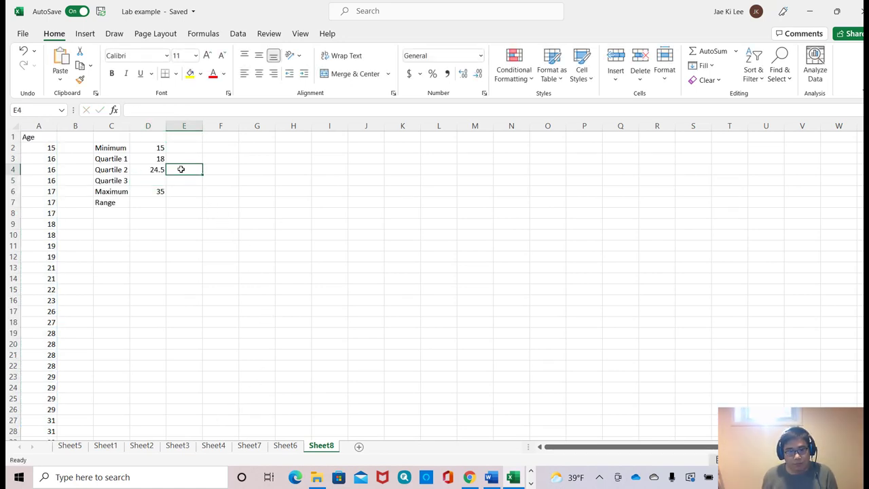
{"action": "type", "text": "="}
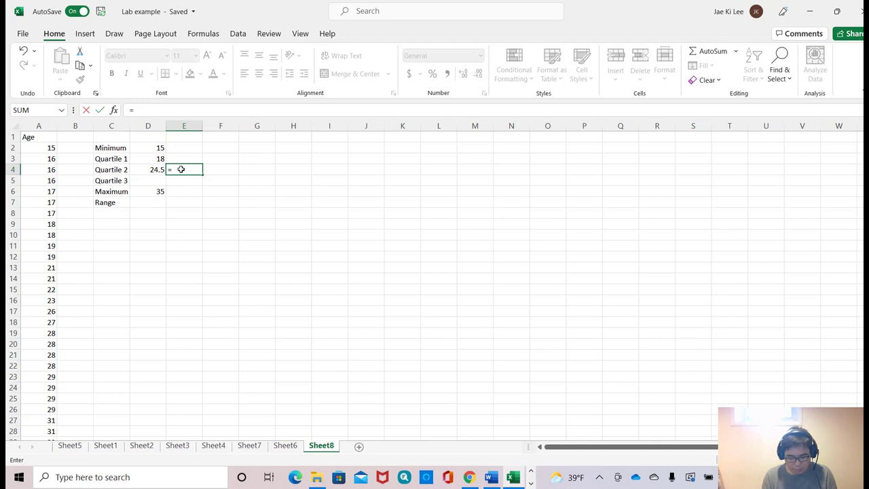
{"action": "type", "text": "quarti"}
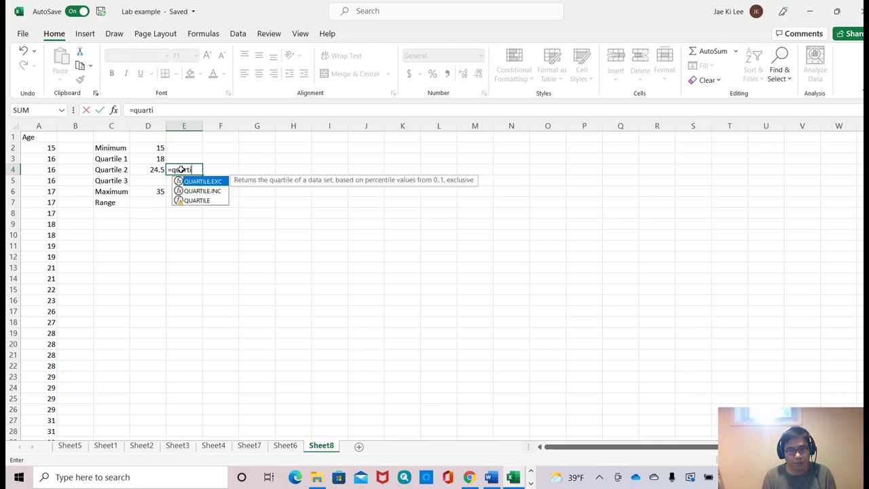
{"action": "type", "text": "le("}
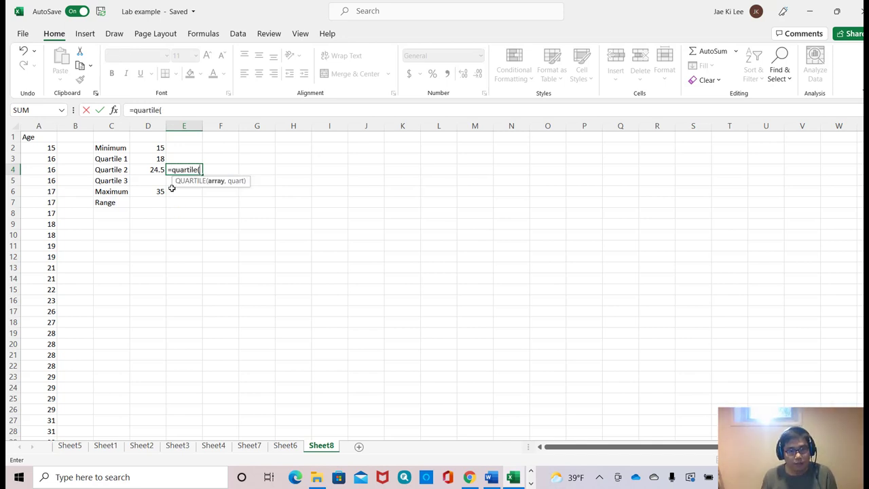
{"action": "left_click_drag", "start_coordinate": [46, 147], "coordinate": [43, 421]}
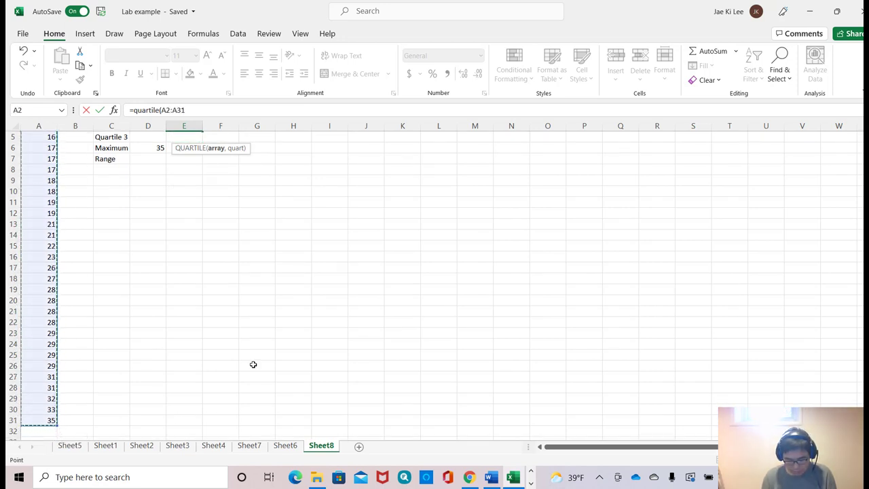
{"action": "type", "text": ",2"}
{"action": "key", "text": "Return"}
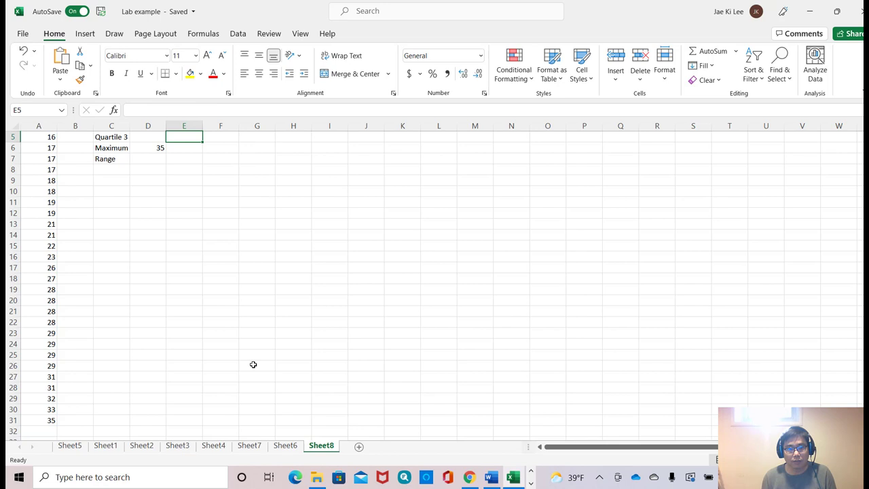
{"action": "scroll", "coordinate": [207, 366], "scroll_direction": "up", "scroll_amount": 2}
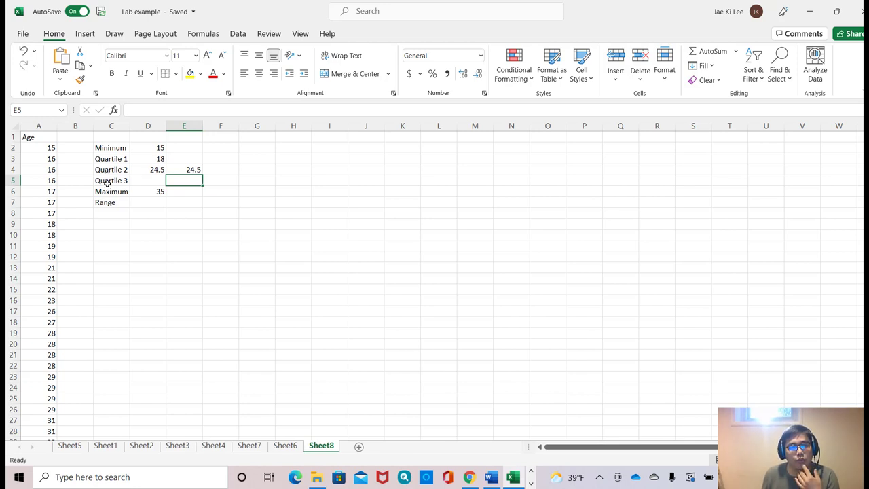
Step: Enter =QUARTILE(A2:A31,3) in D5 so Quartile 3 shows 29
{"action": "left_click", "coordinate": [138, 180]}
{"action": "type", "text": "="}
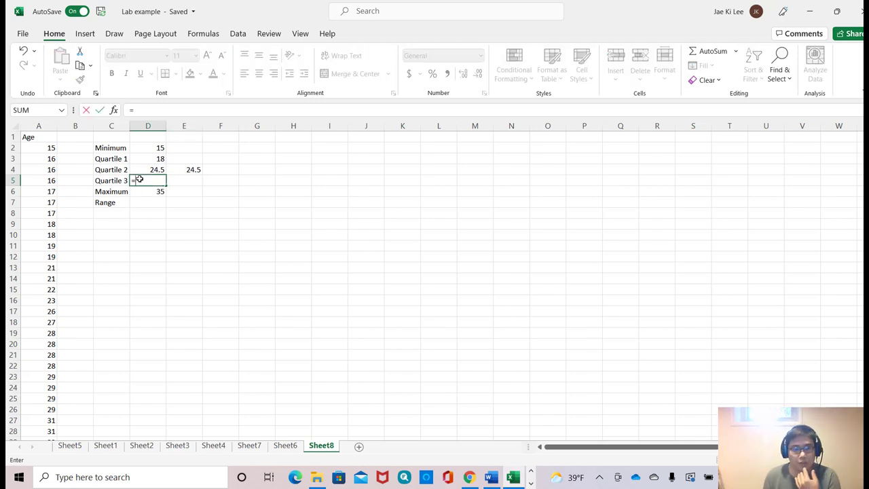
{"action": "type", "text": "q"}
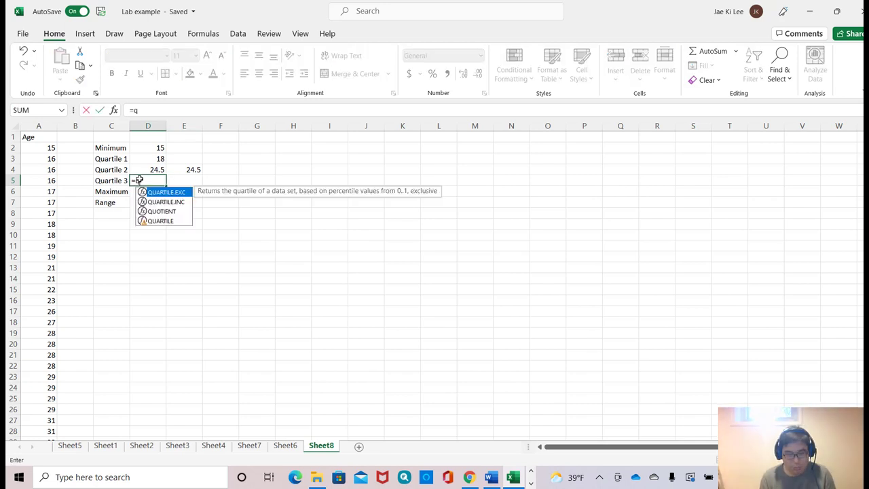
{"action": "type", "text": "uartile("}
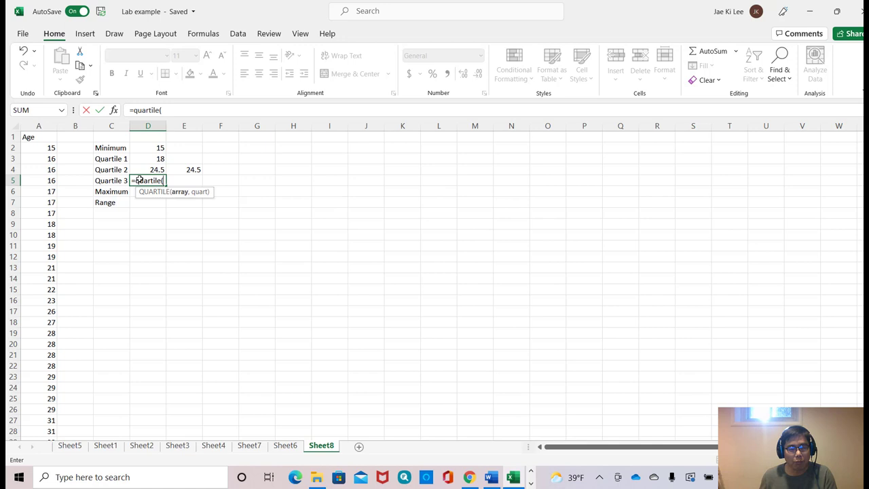
{"action": "left_click_drag", "start_coordinate": [45, 148], "coordinate": [50, 411]}
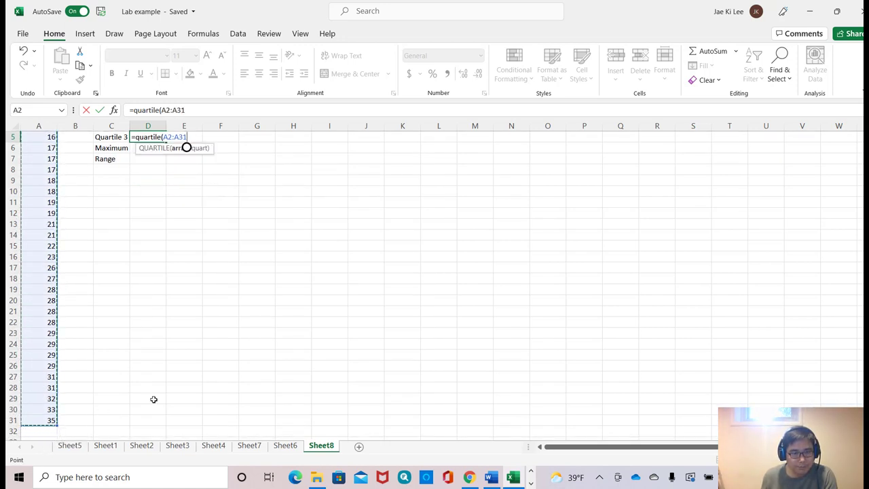
{"action": "type", "text": ","}
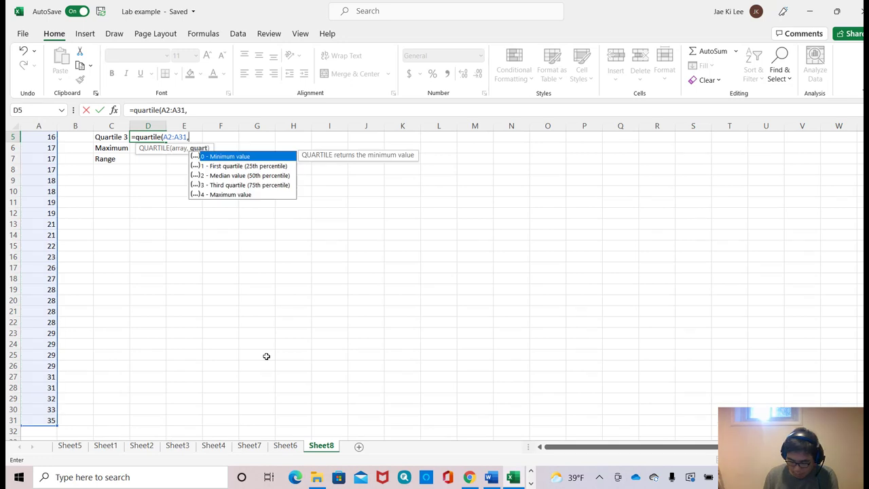
{"action": "type", "text": "3)"}
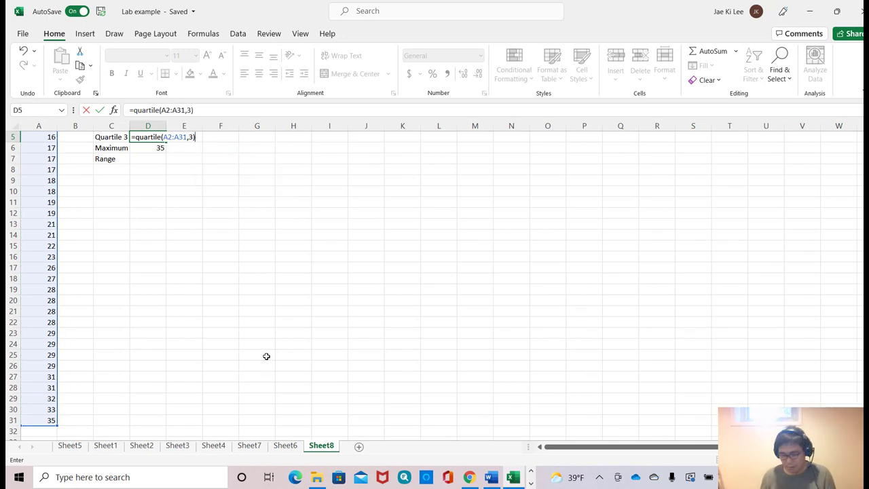
{"action": "key", "text": "Return"}
{"action": "scroll", "coordinate": [281, 354], "scroll_direction": "up", "scroll_amount": 2}
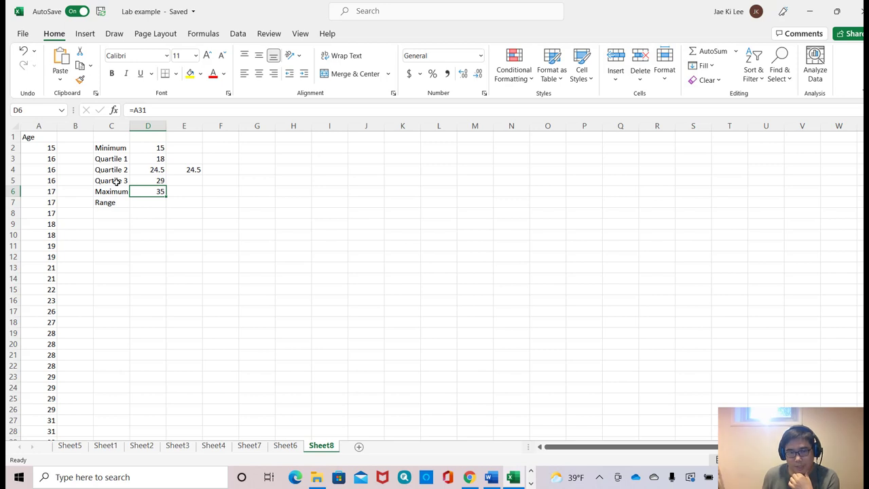
Step: Enter =D6-D2 in D7 so Range shows 20
{"action": "left_click", "coordinate": [143, 205]}
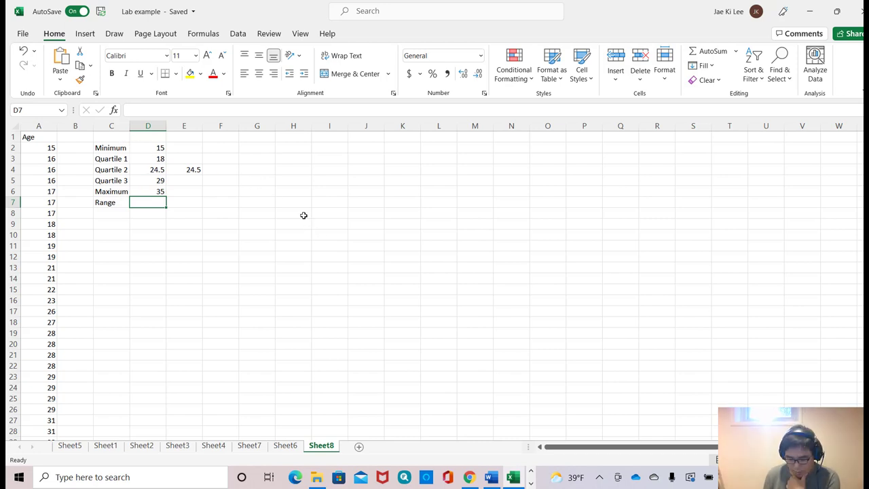
{"action": "type", "text": "="}
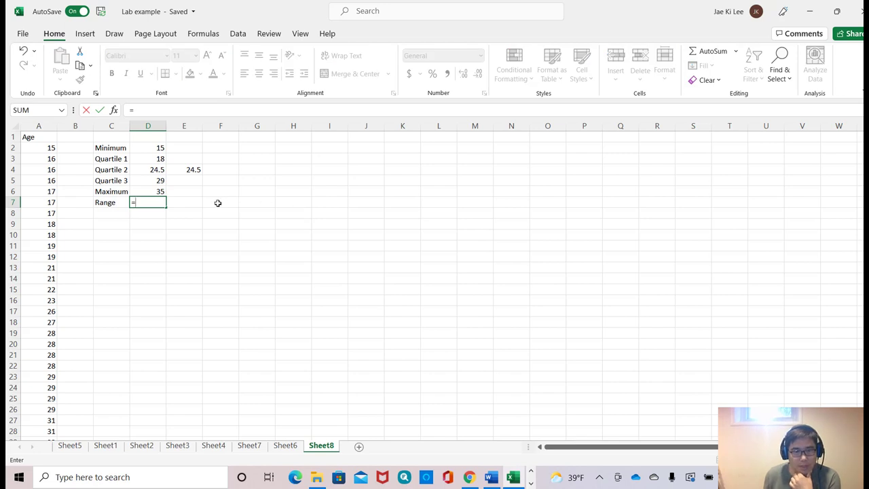
{"action": "left_click", "coordinate": [158, 189]}
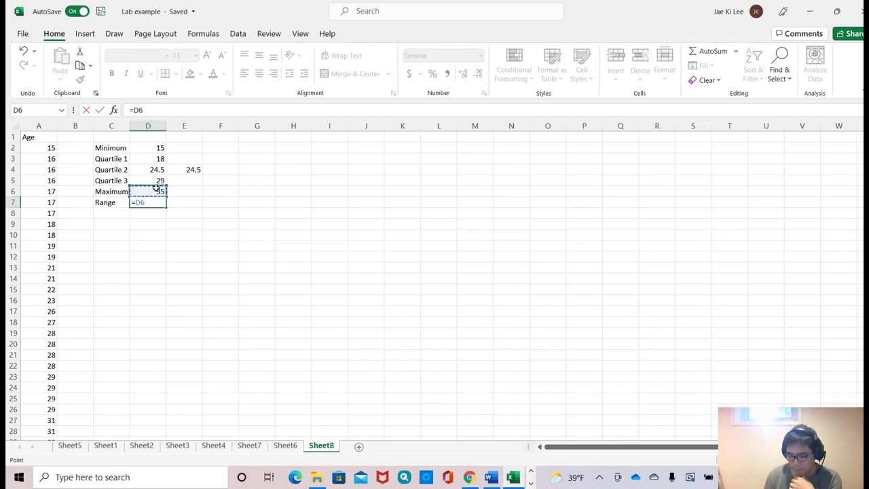
{"action": "type", "text": "-"}
{"action": "left_click", "coordinate": [142, 150]}
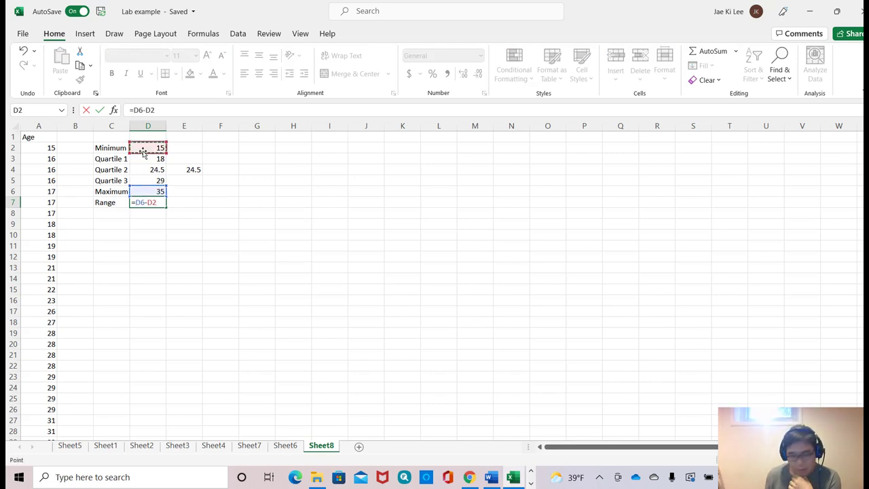
{"action": "key", "text": "Return"}
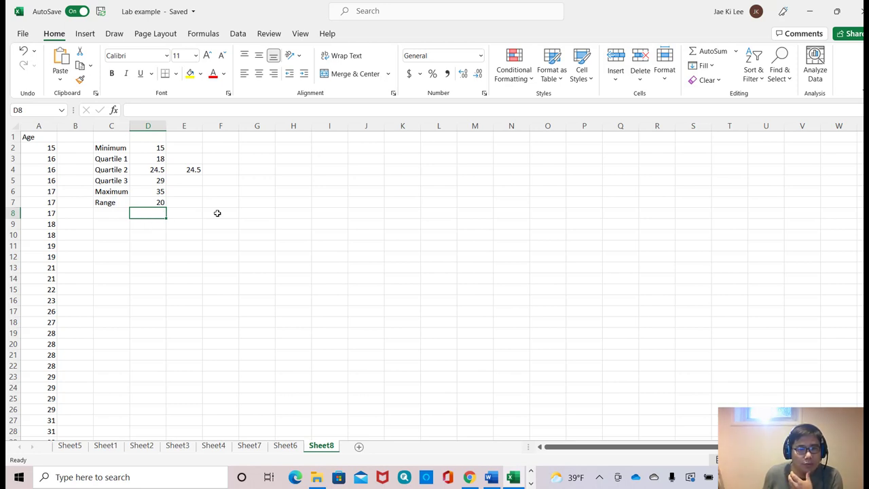
Step: Select the Age values A2:A31 and show the Insert tab's column and bar chart options
{"action": "left_click", "coordinate": [84, 34]}
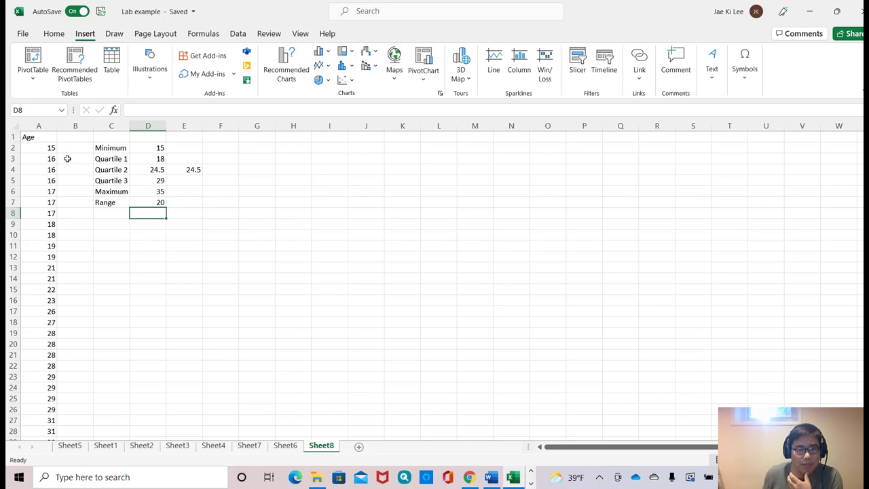
{"action": "left_click_drag", "start_coordinate": [42, 148], "coordinate": [45, 421]}
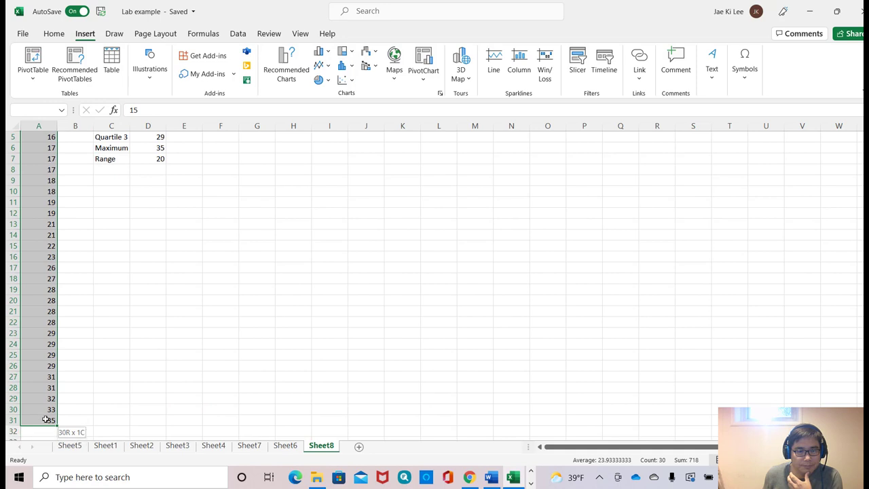
{"action": "left_click", "coordinate": [327, 54]}
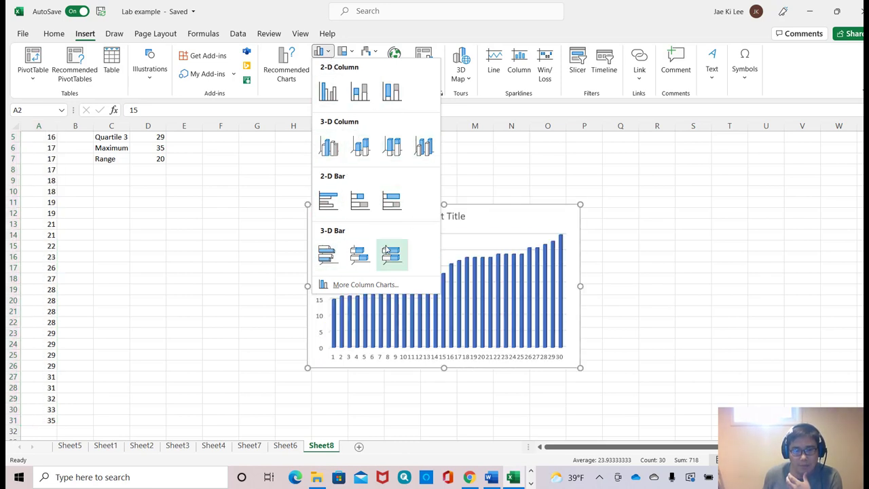
Step: Insert a Box & Whisker chart from All Charts and move it beside the summary table
{"action": "left_click", "coordinate": [351, 286]}
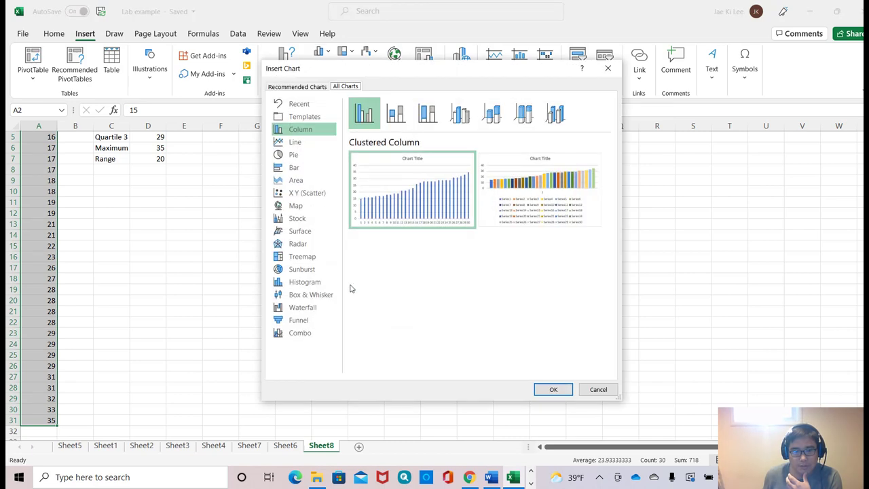
{"action": "left_click", "coordinate": [306, 297]}
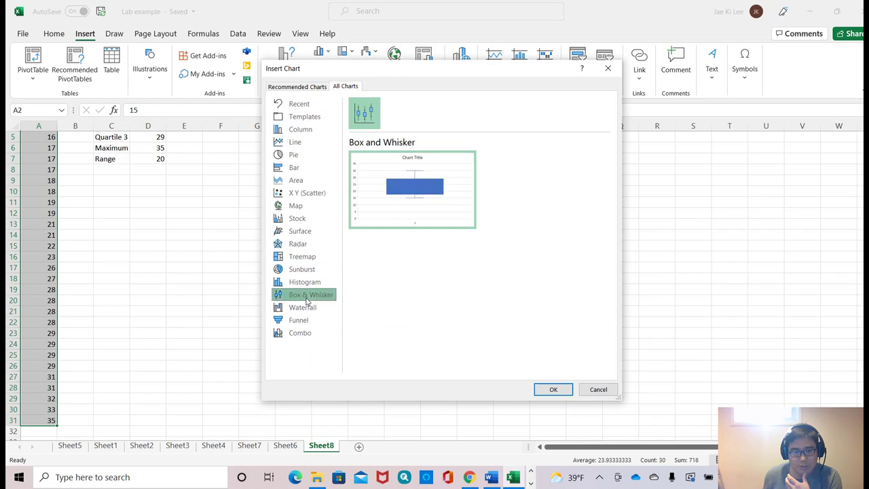
{"action": "left_click", "coordinate": [552, 389]}
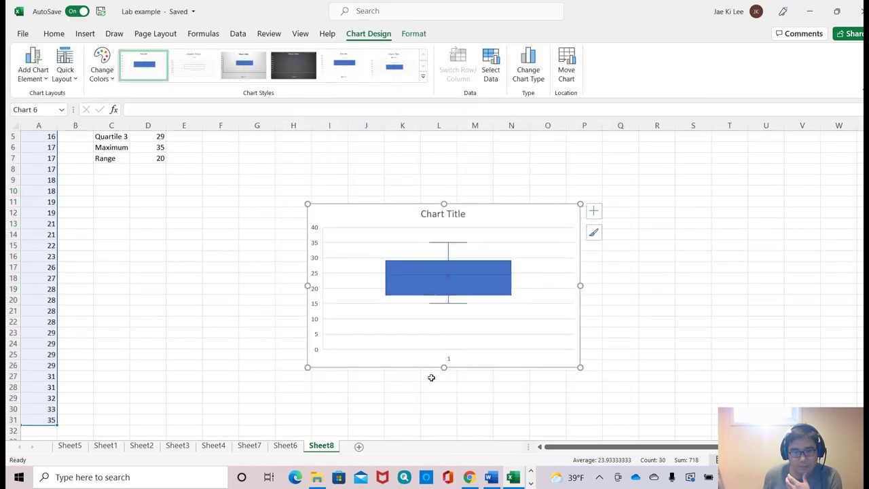
{"action": "scroll", "coordinate": [416, 282], "scroll_direction": "up", "scroll_amount": 2}
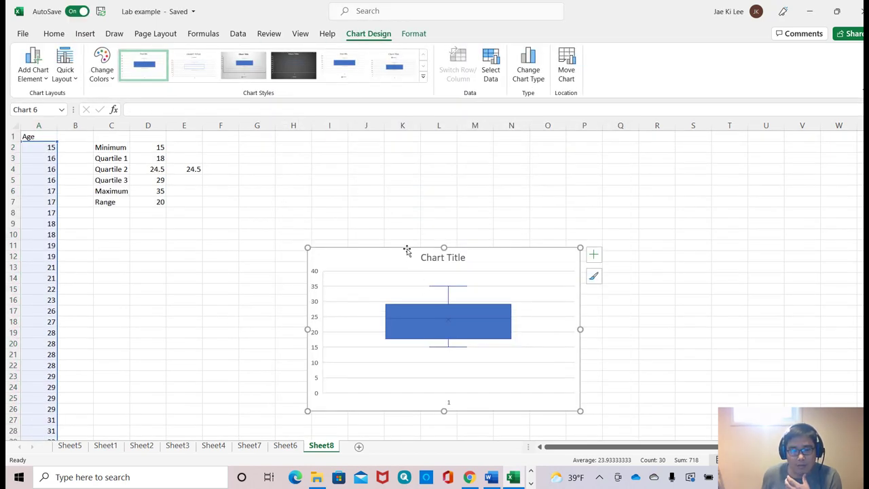
{"action": "left_click_drag", "start_coordinate": [406, 247], "coordinate": [326, 145]}
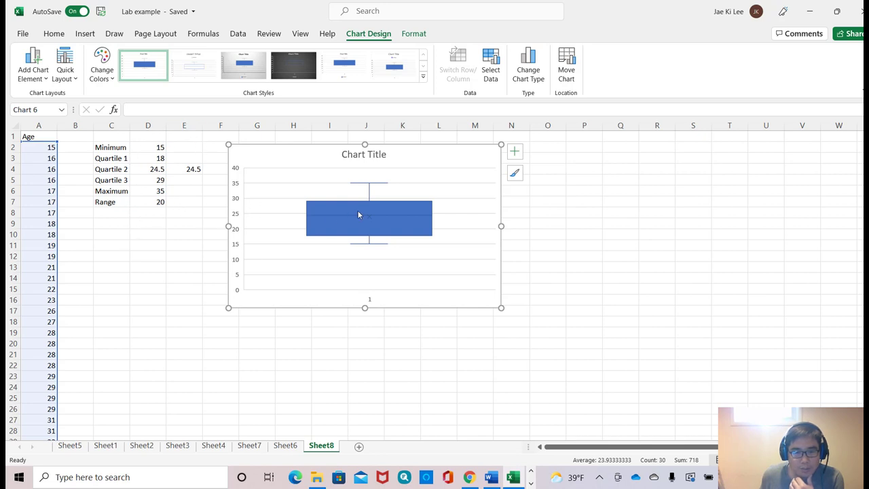
Step: Add data labels to the box series, showing 35, 29, 24.5, 17.75 and 15
{"action": "right_click", "coordinate": [410, 222]}
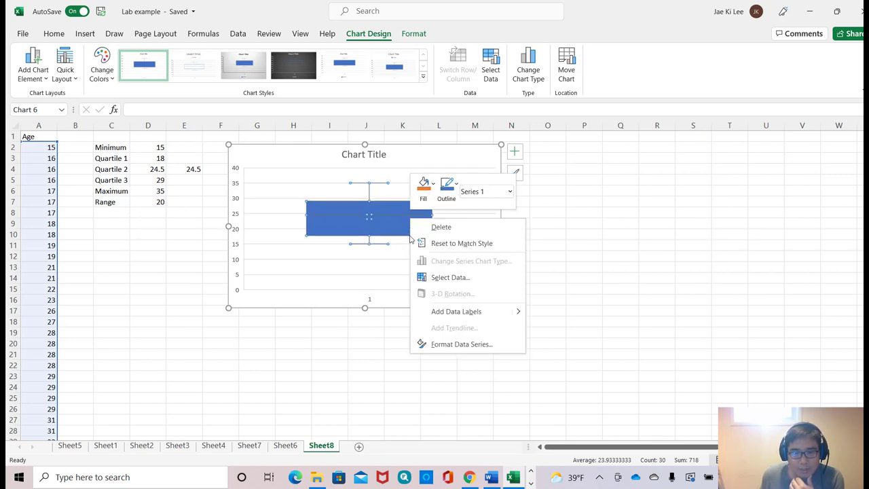
{"action": "left_click", "coordinate": [449, 316]}
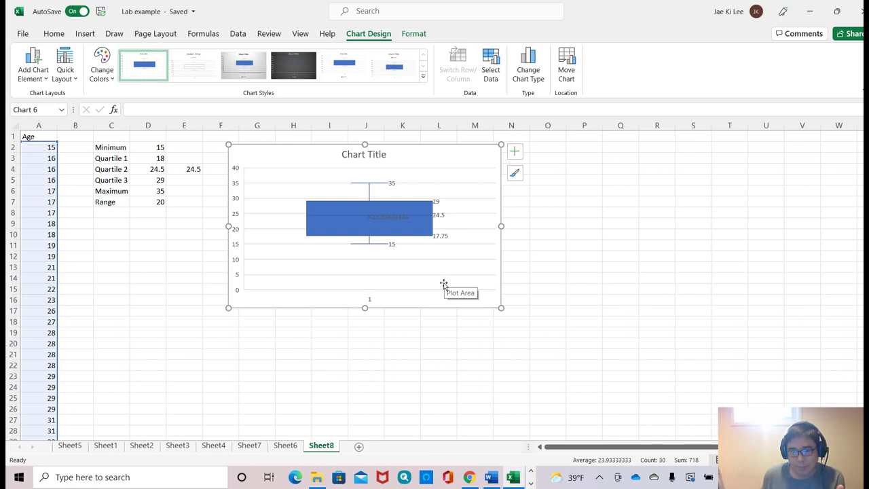
Step: Set the box series' Quartile Calculation to Inclusive median so the lower edge reads 18
{"action": "right_click", "coordinate": [408, 233]}
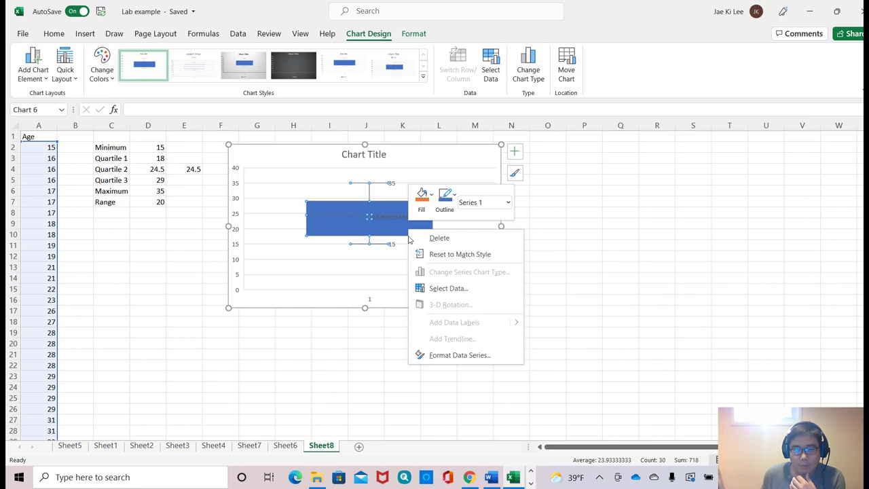
{"action": "left_click", "coordinate": [465, 355]}
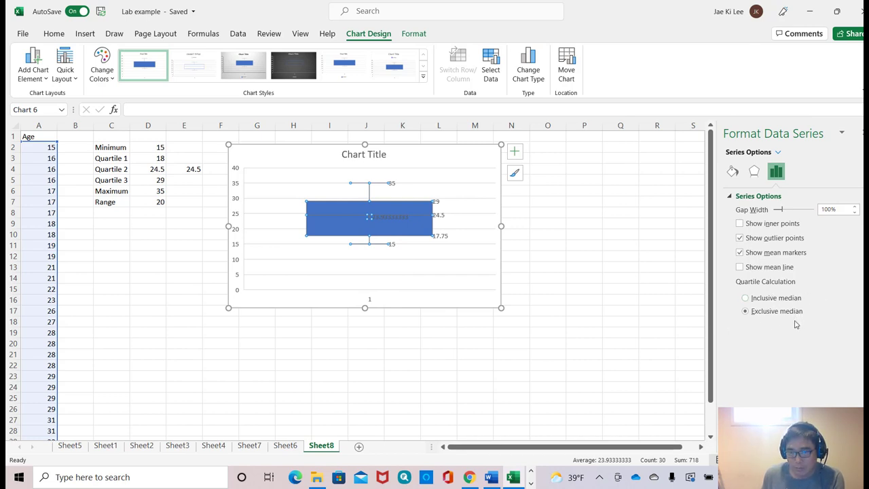
{"action": "left_click", "coordinate": [747, 299]}
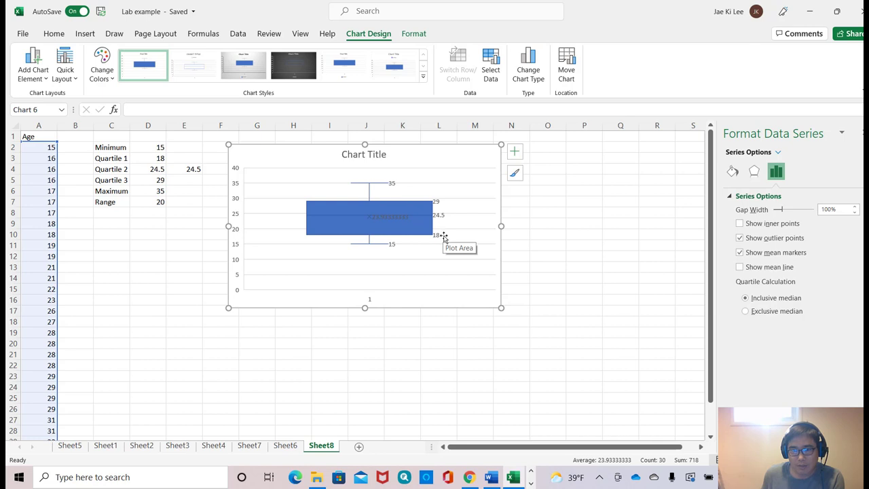
{"action": "left_click", "coordinate": [747, 299]}
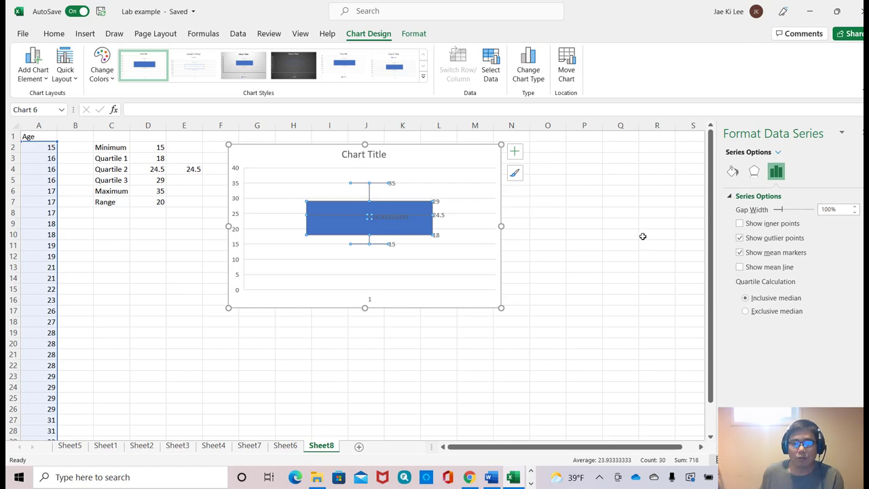
{"action": "left_click", "coordinate": [619, 259]}
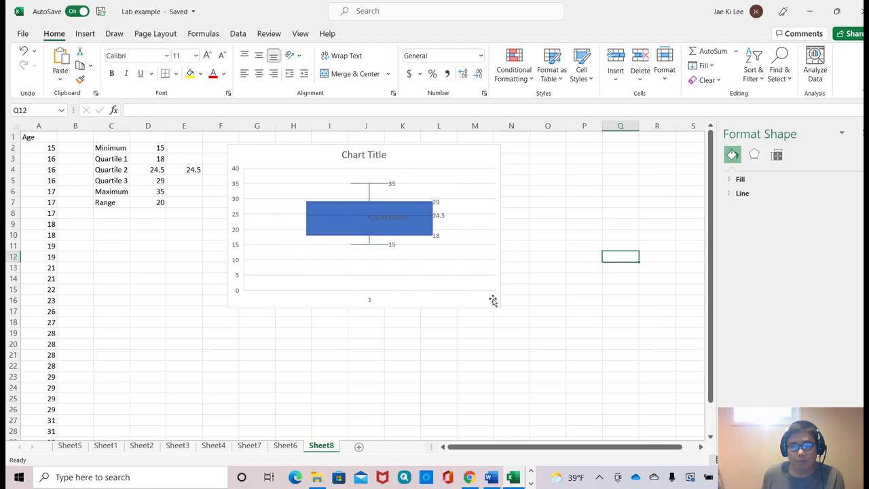
Step: Replace the default chart title with 'Age'
{"action": "left_click", "coordinate": [375, 161]}
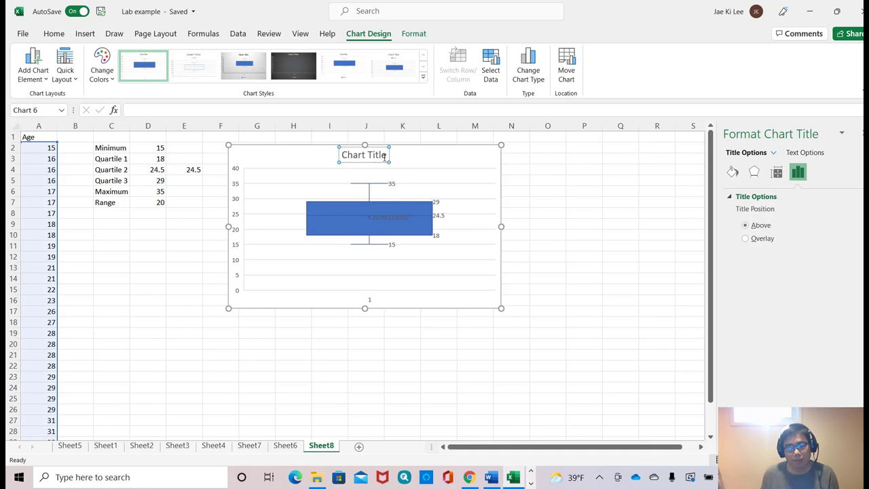
{"action": "key", "text": "BackSpace"}
{"action": "key", "text": "BackSpace"}
{"action": "key", "text": "BackSpace"}
{"action": "key", "text": "BackSpace"}
{"action": "key", "text": "BackSpace"}
{"action": "key", "text": "BackSpace"}
{"action": "key", "text": "BackSpace"}
{"action": "key", "text": "BackSpace"}
{"action": "key", "text": "BackSpace"}
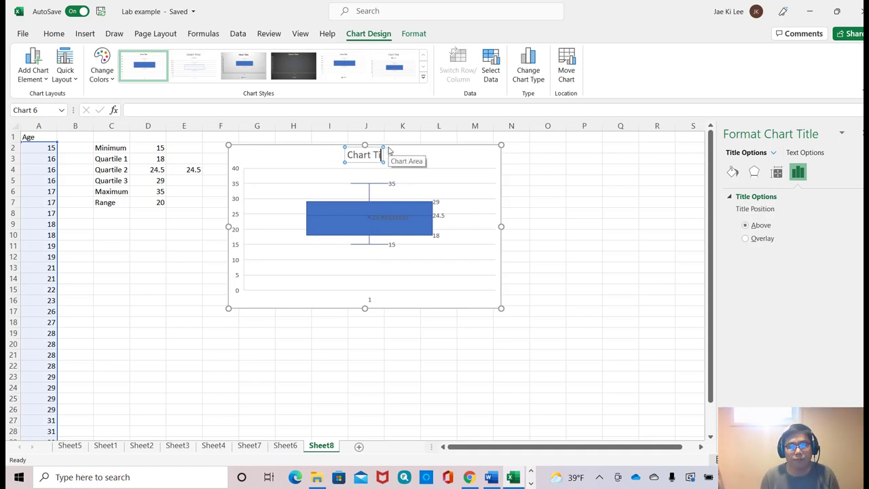
{"action": "key", "text": "BackSpace"}
{"action": "key", "text": "BackSpace"}
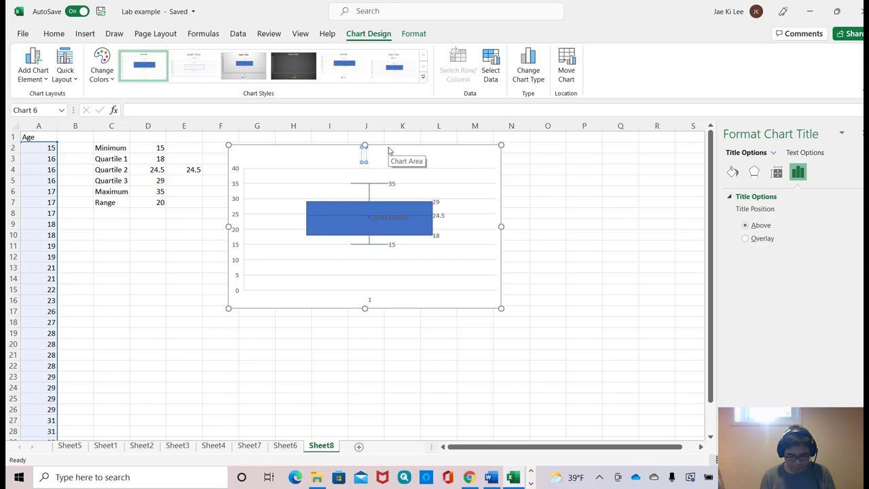
{"action": "type", "text": "Age"}
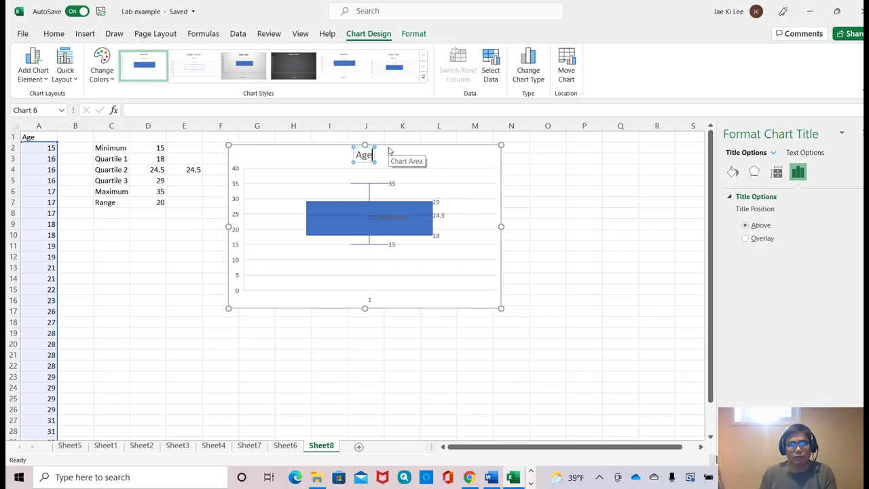
{"action": "left_click", "coordinate": [609, 237]}
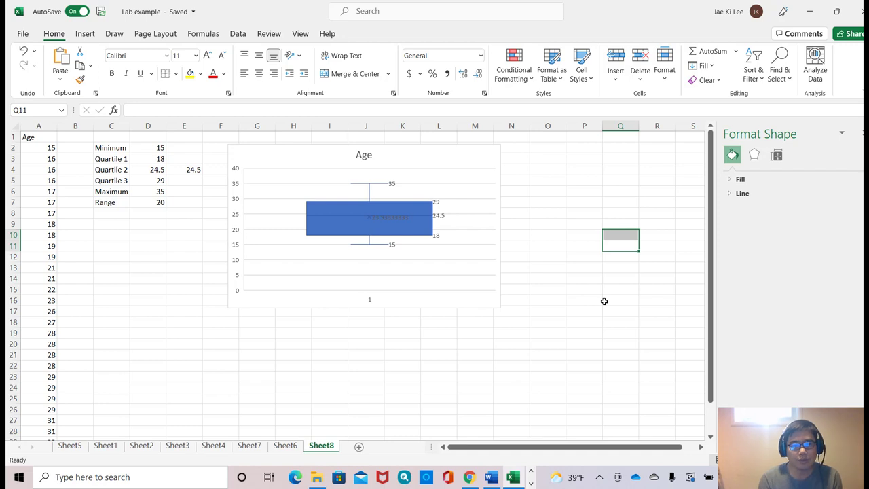